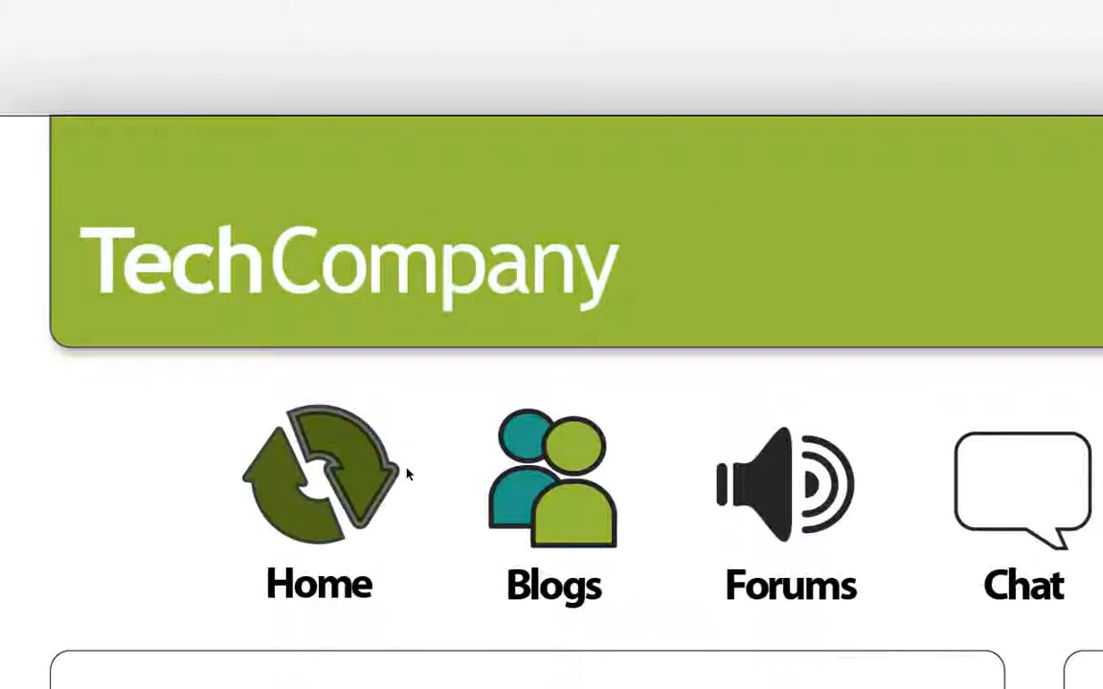
Step: Select the right-hand arrow of the Home icon and display the graphic styles as a small list
left_click(360, 470)
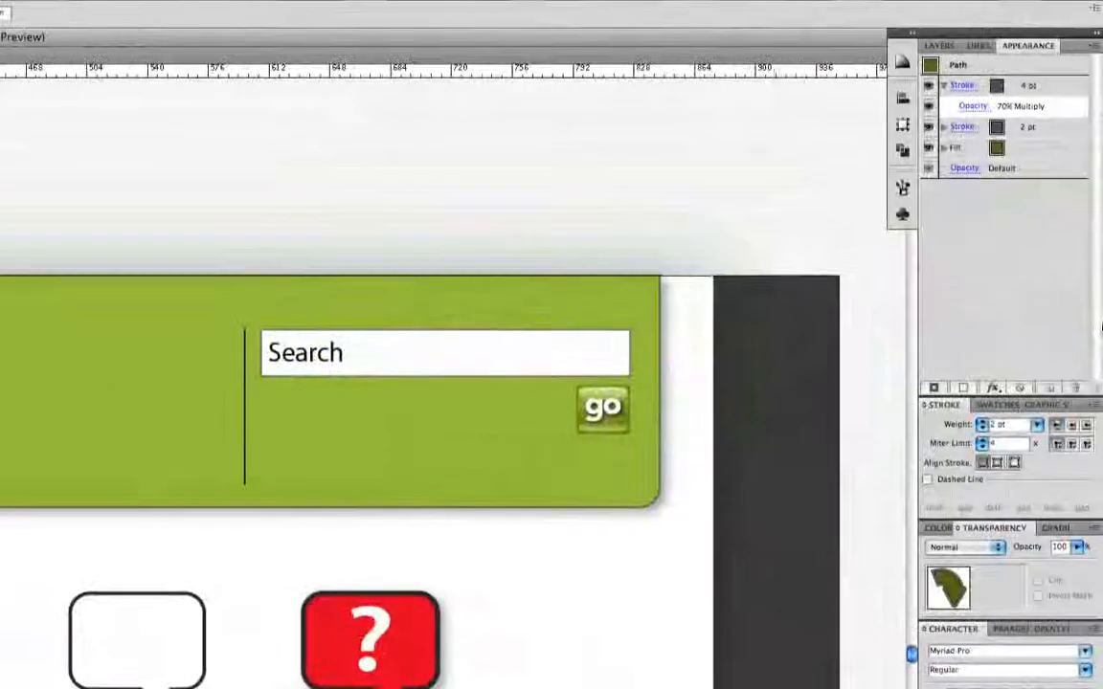
left_click(1022, 67)
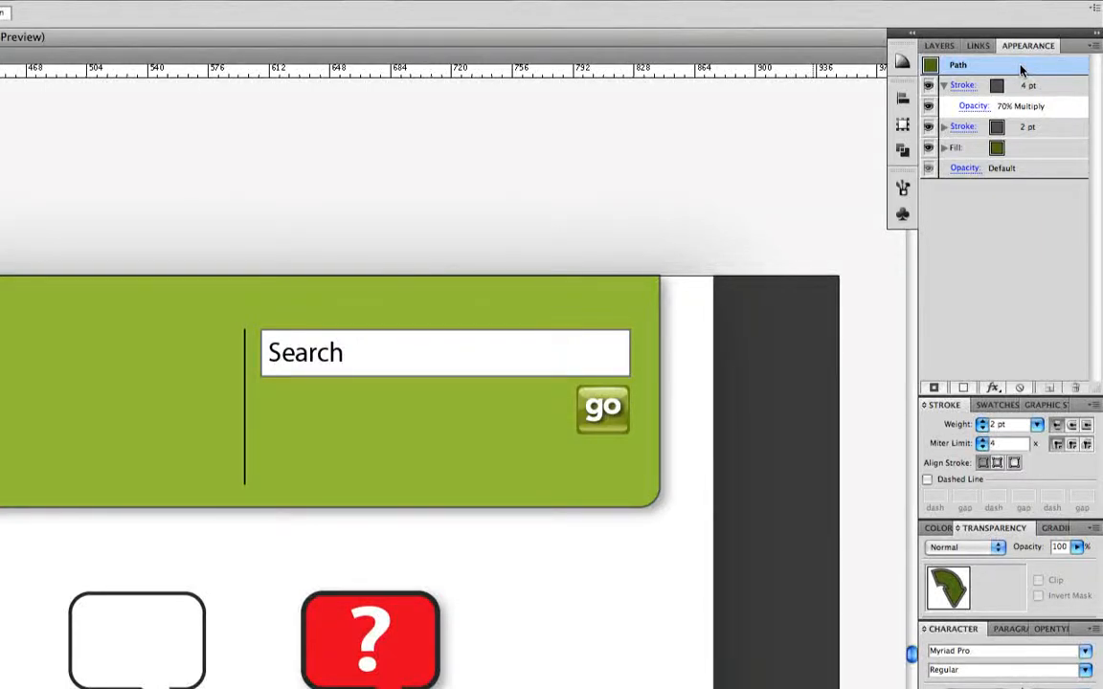
left_click(1039, 405)
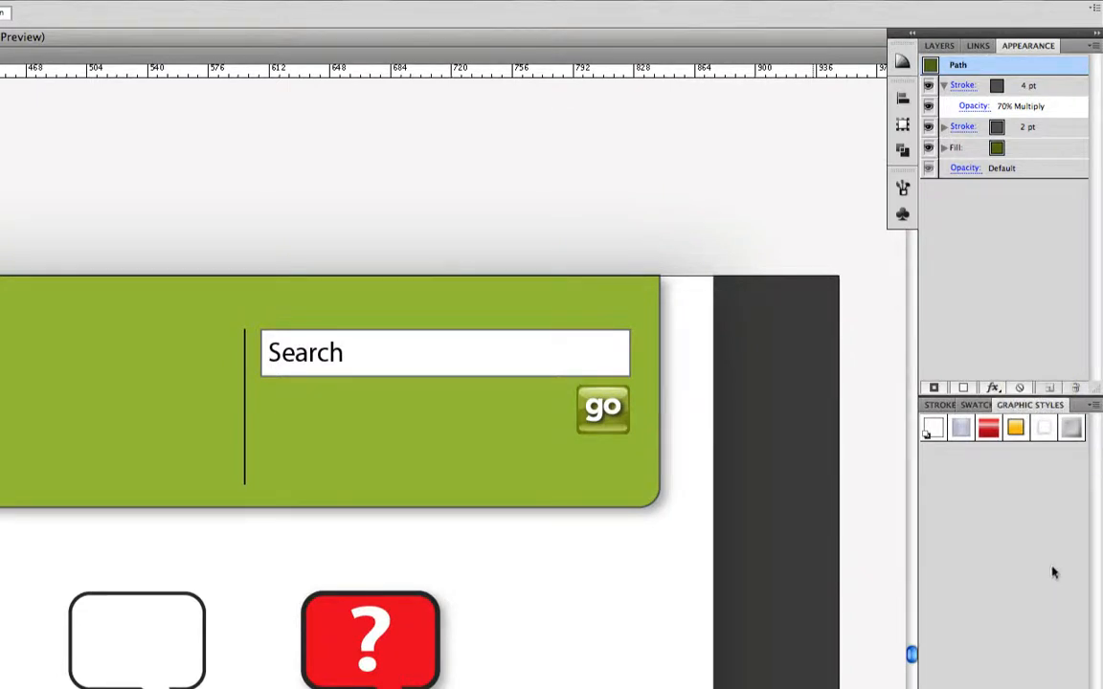
left_click(1095, 406)
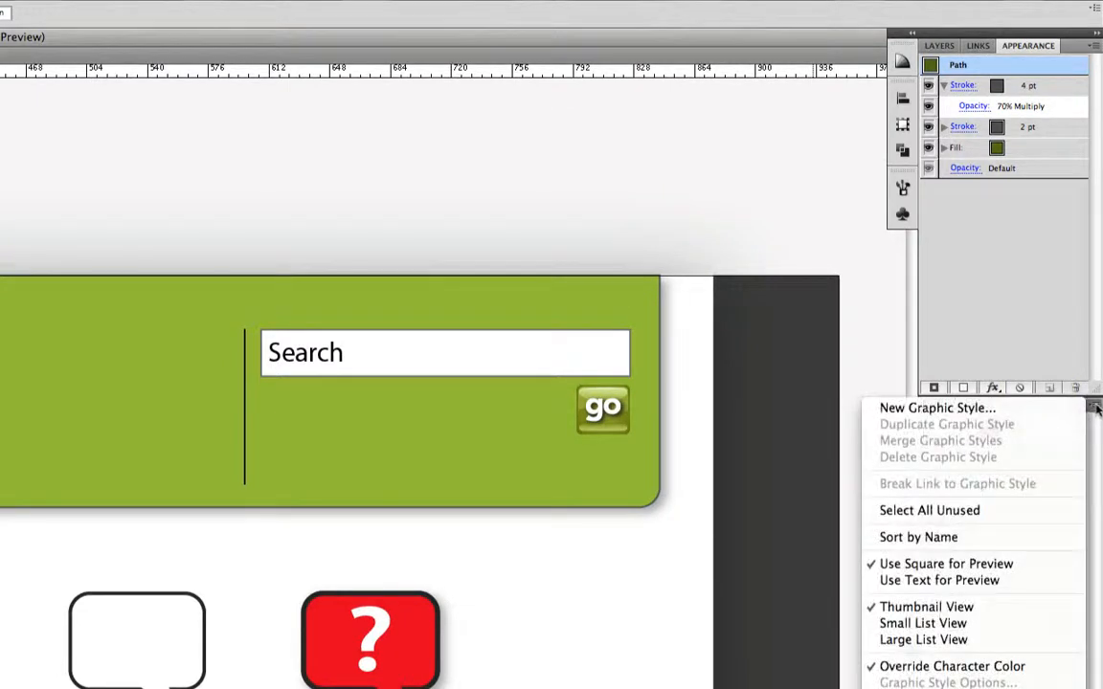
left_click(1013, 623)
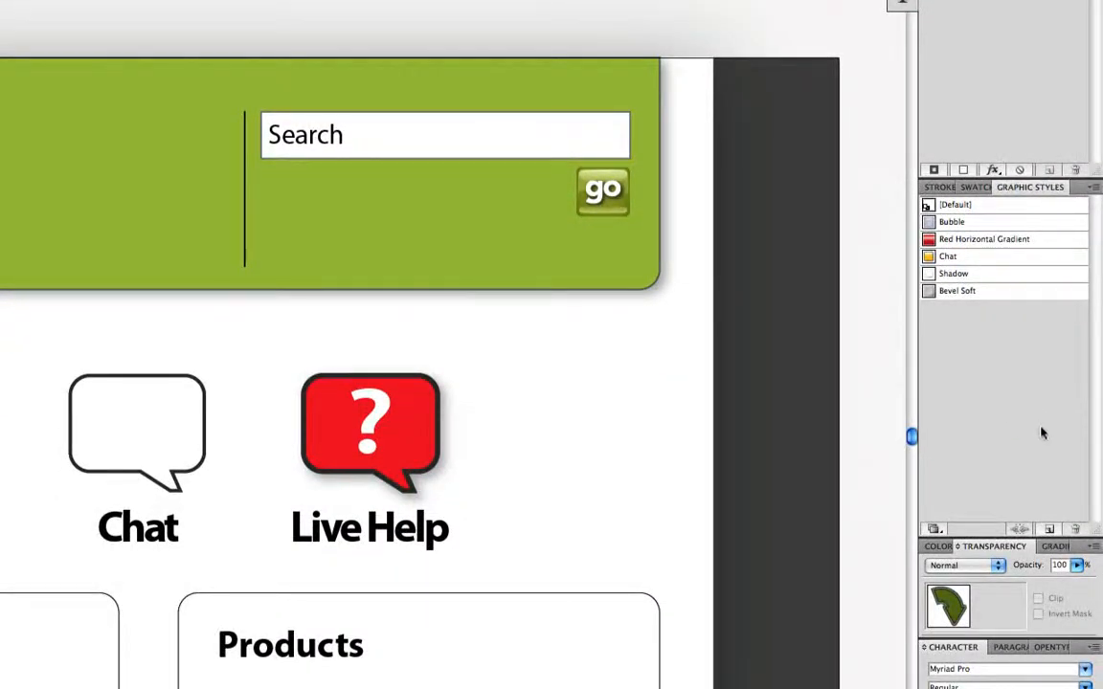
Step: Save the selected arrow's appearance as a new graphic style named "green arrow style"
left_click(1049, 531, "alt")
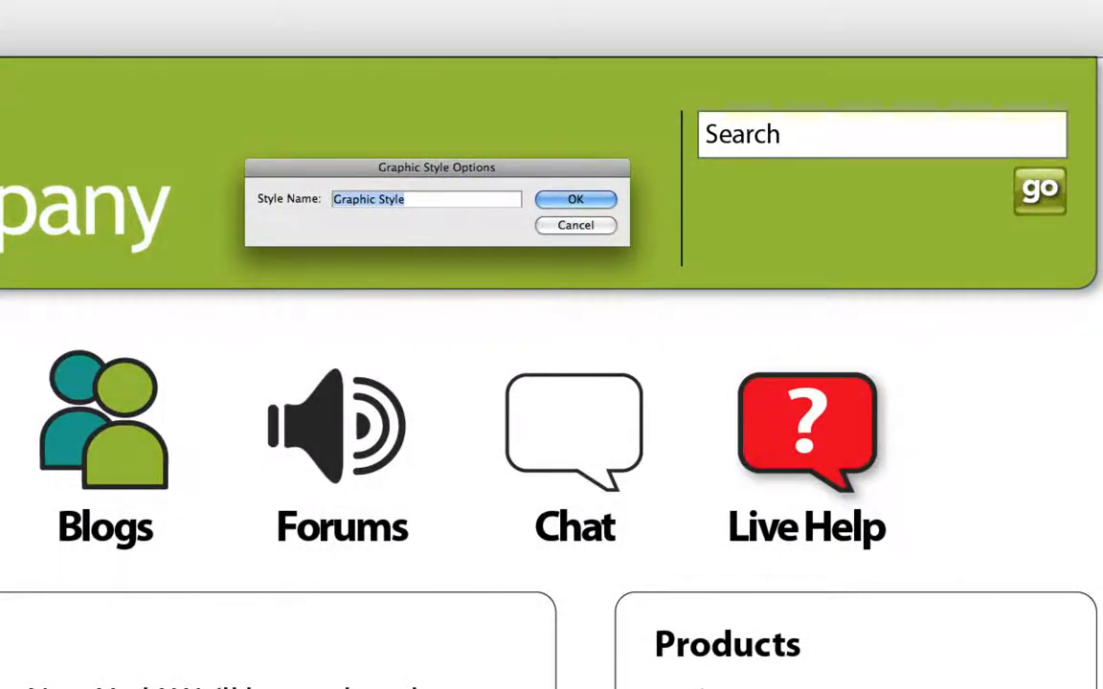
type("green arrow")
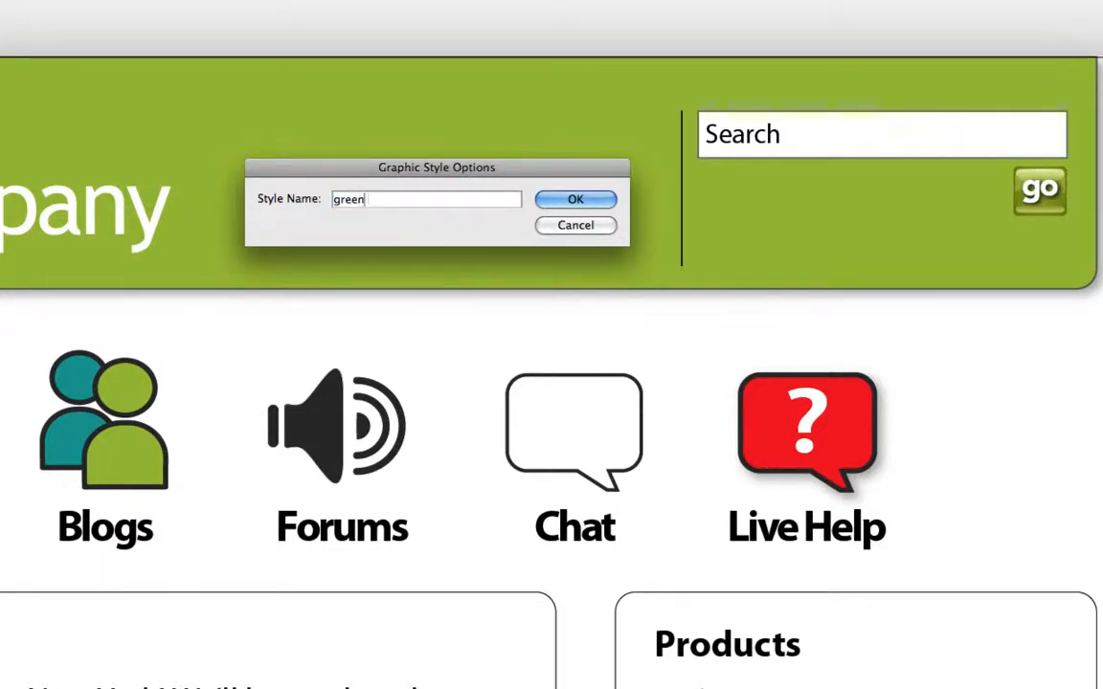
type(" style")
key("Return")
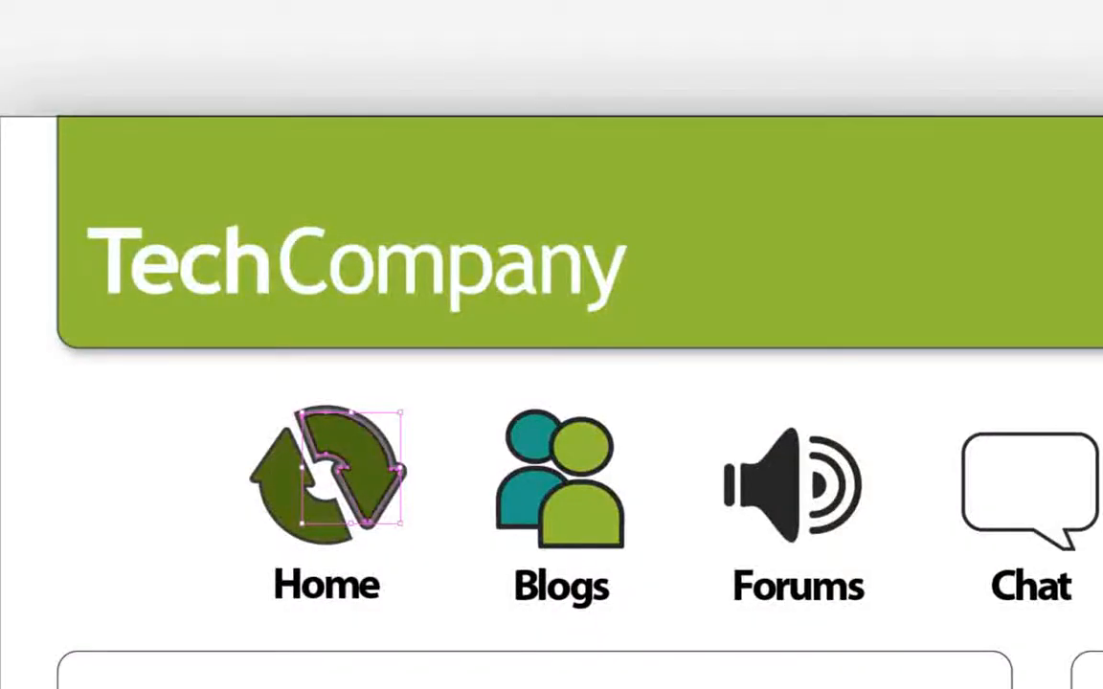
Step: Deselect the arrow and clear all appearance attributes carried over from the green arrow style
left_click(454, 483)
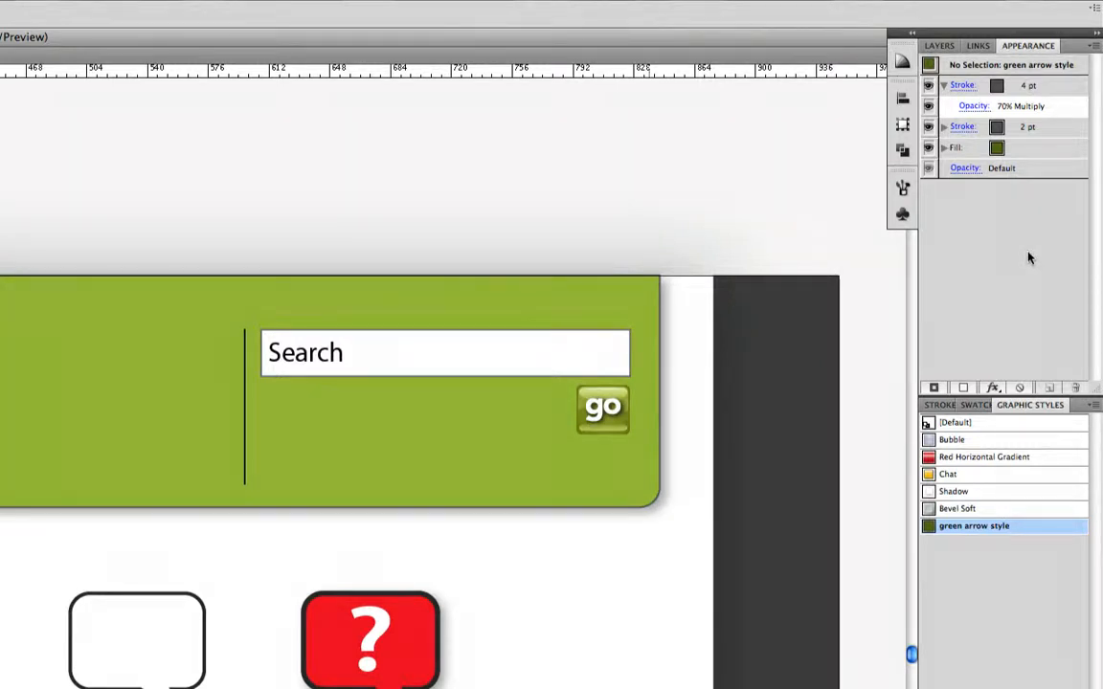
left_click(996, 67)
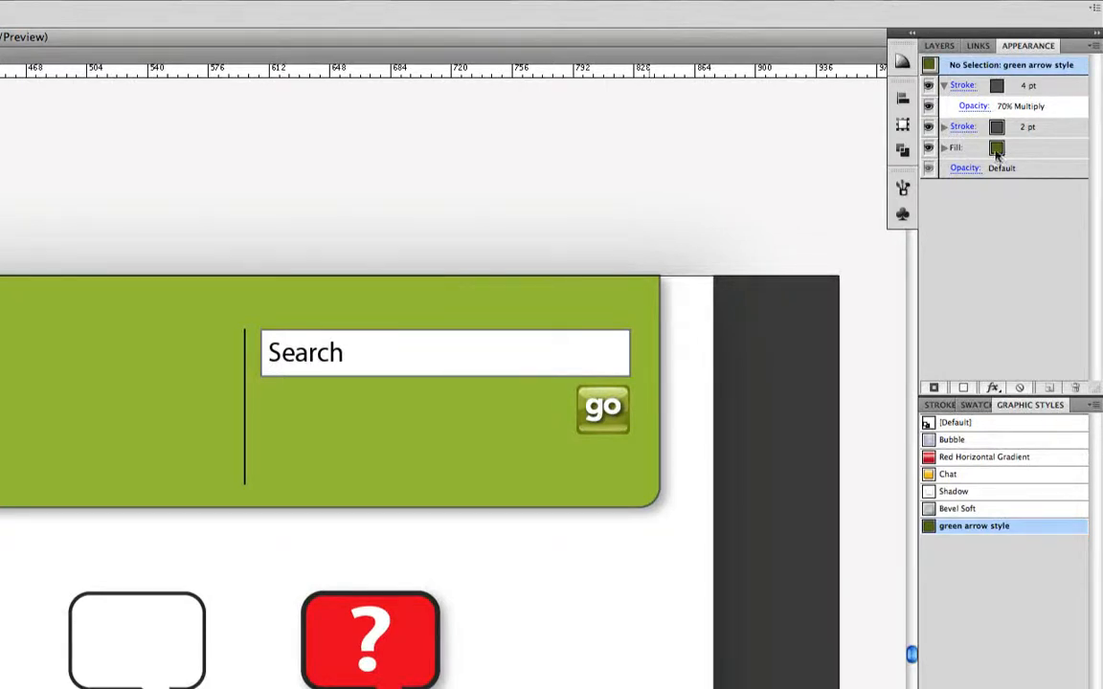
left_click(1020, 389)
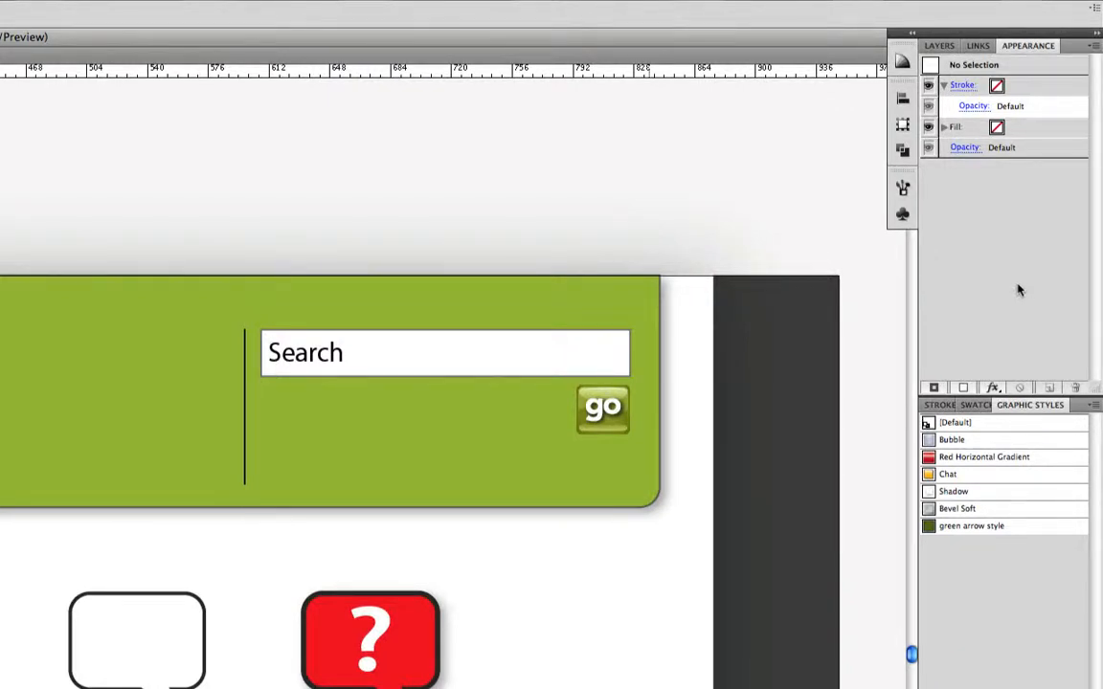
Step: With nothing selected, add a Stylize Drop Shadow effect with 50% opacity, 3 px X and Y offsets and 3 px blur
left_click(995, 320)
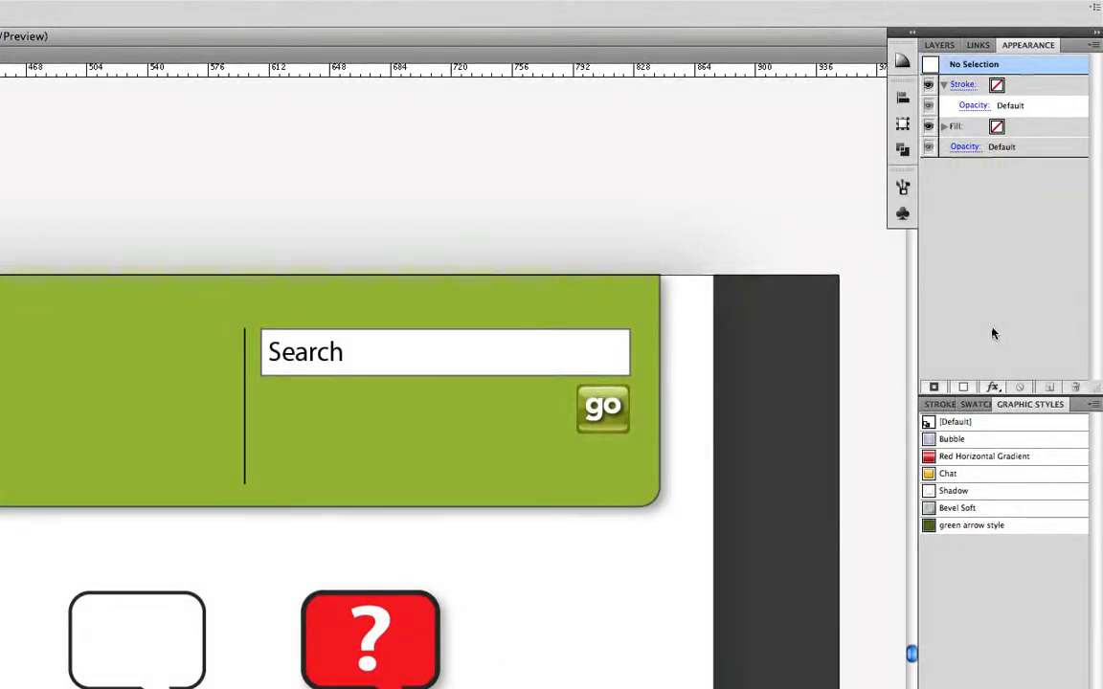
left_click(993, 387)
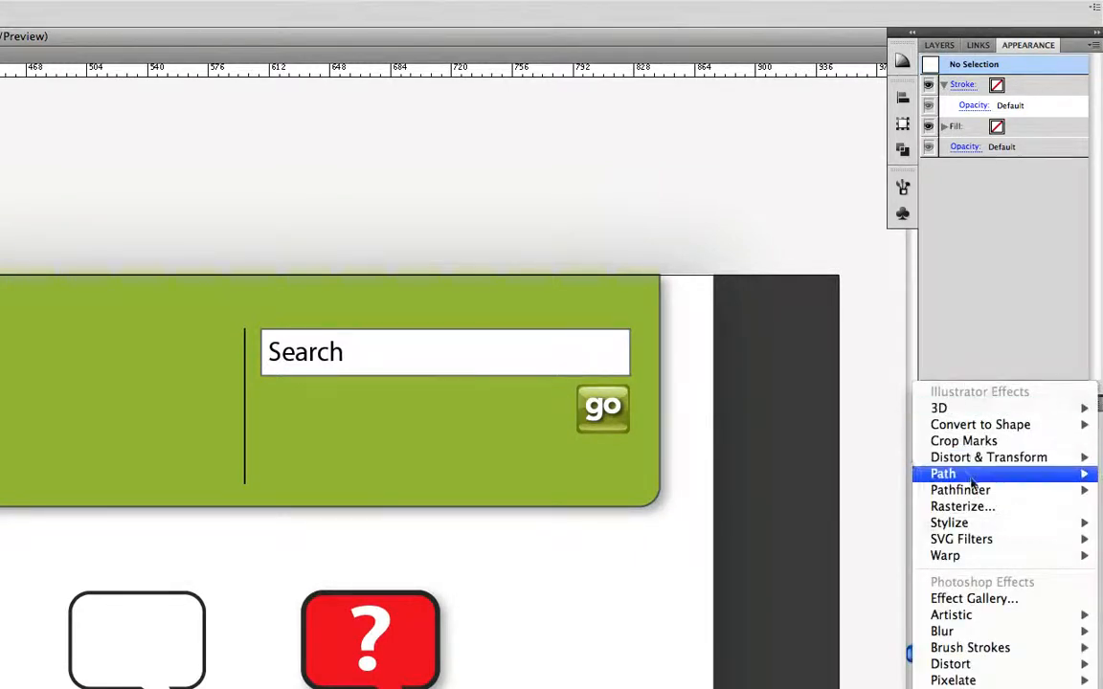
mouse_move(935, 527)
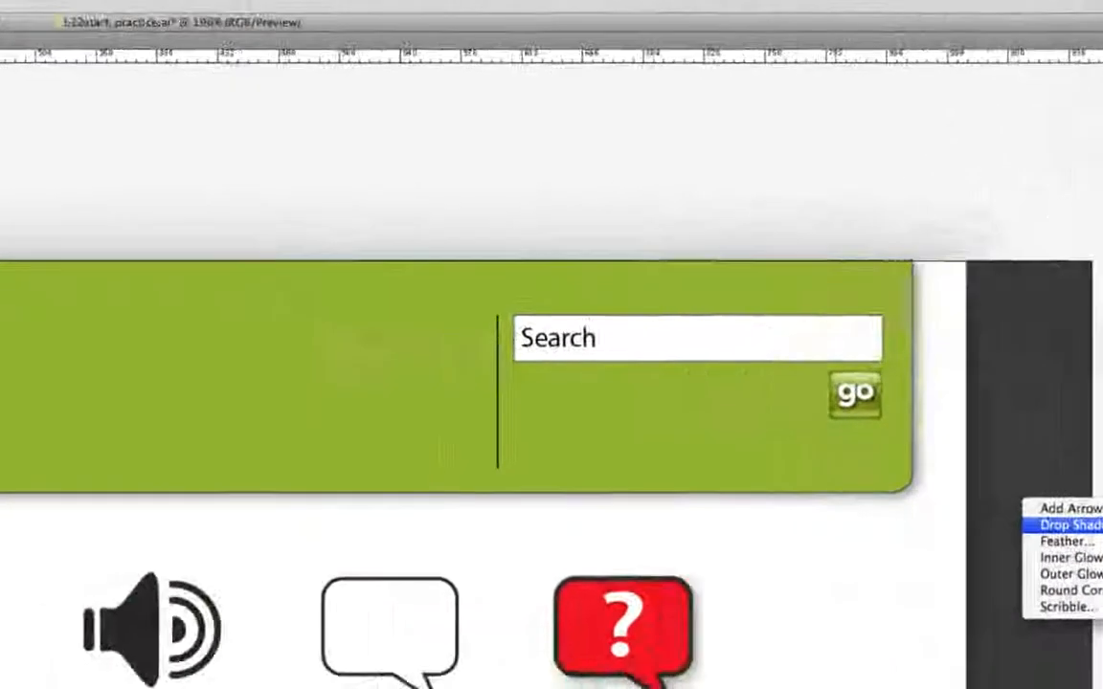
left_click(831, 539)
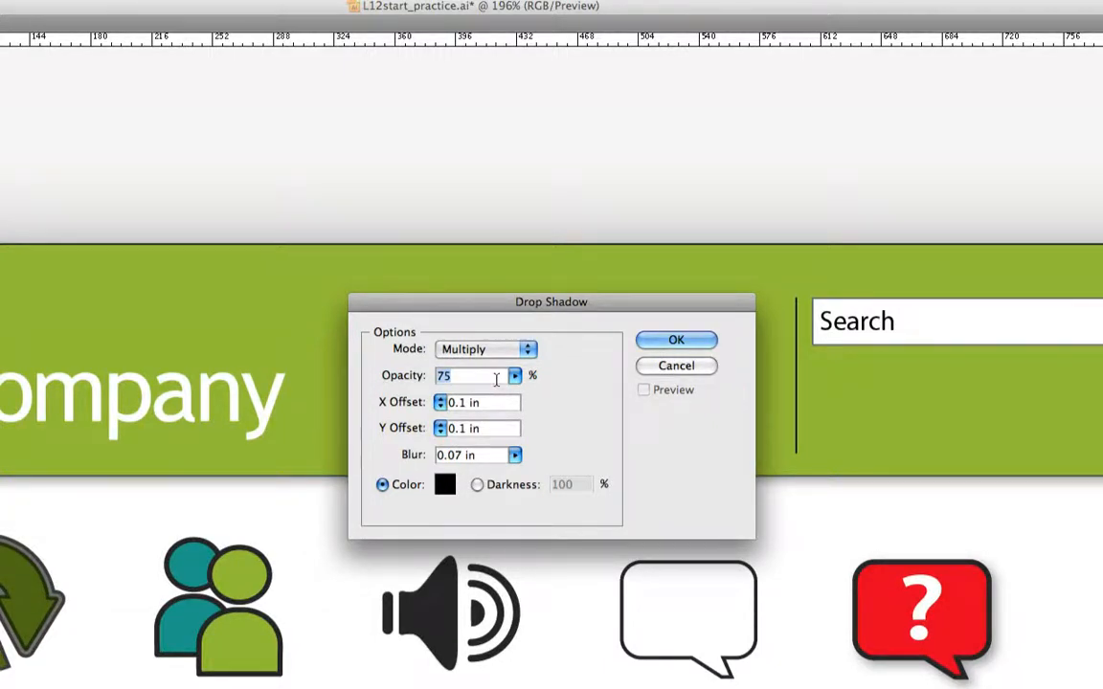
type("50")
key("Tab")
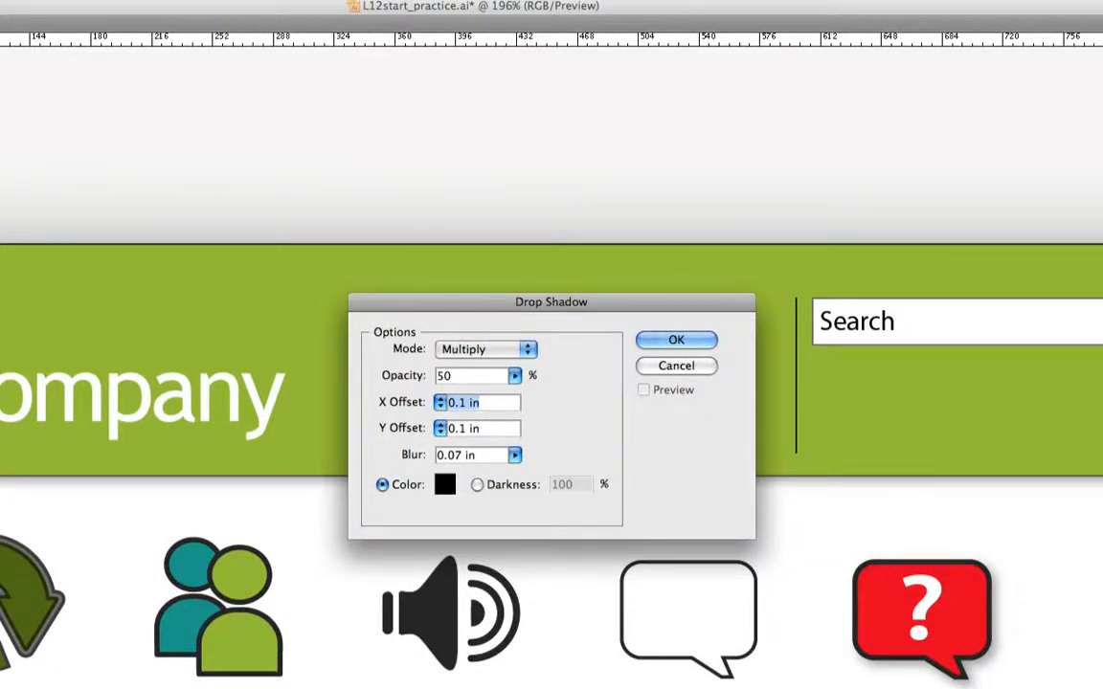
type("3px")
key("Tab")
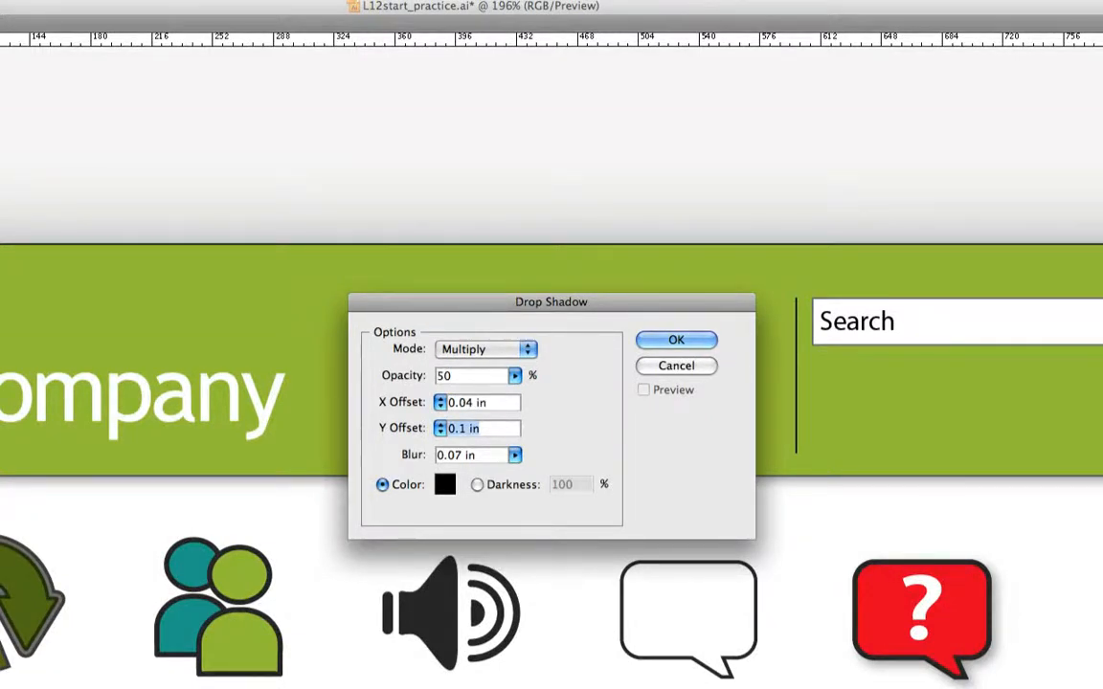
type("3px")
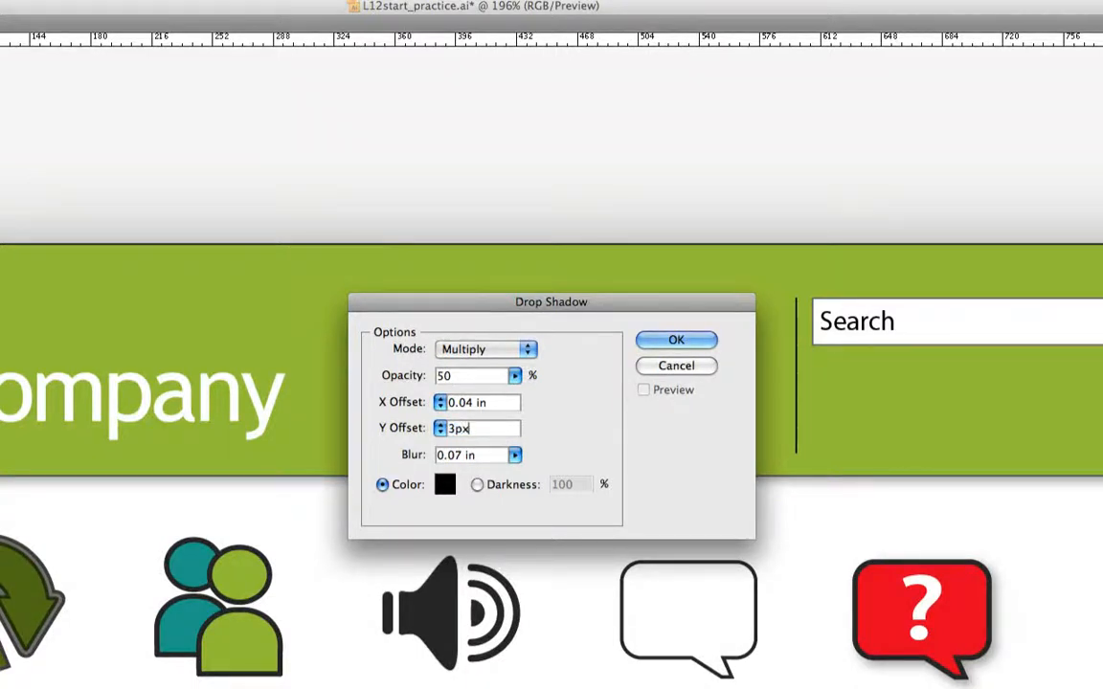
key("Tab")
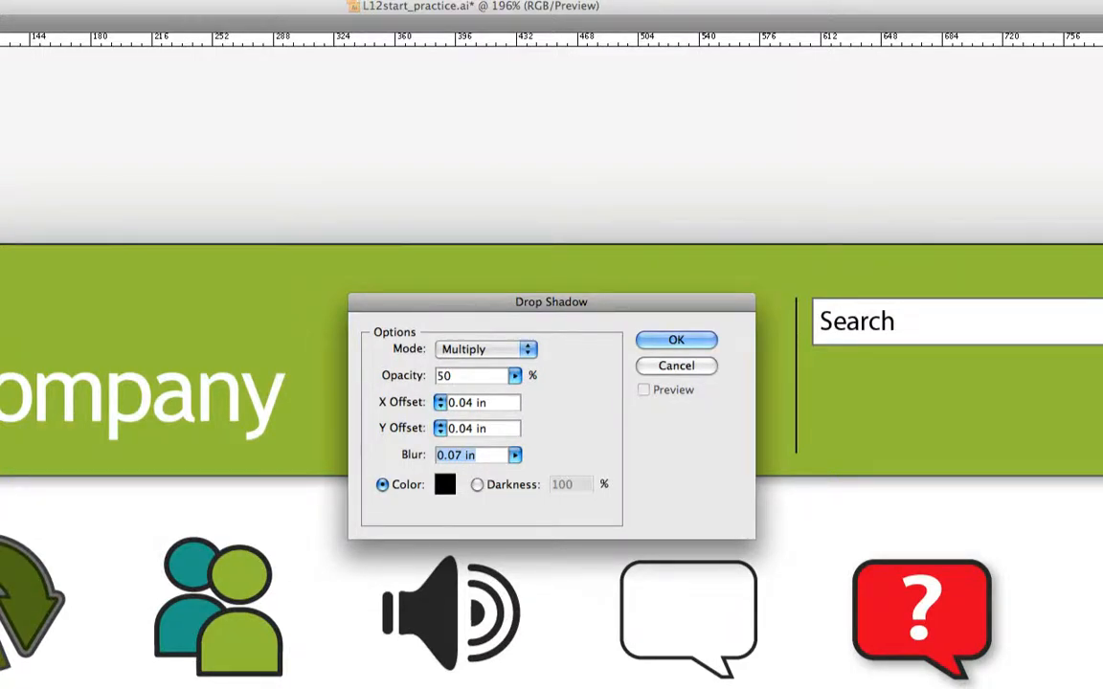
type("3px")
key("Tab")
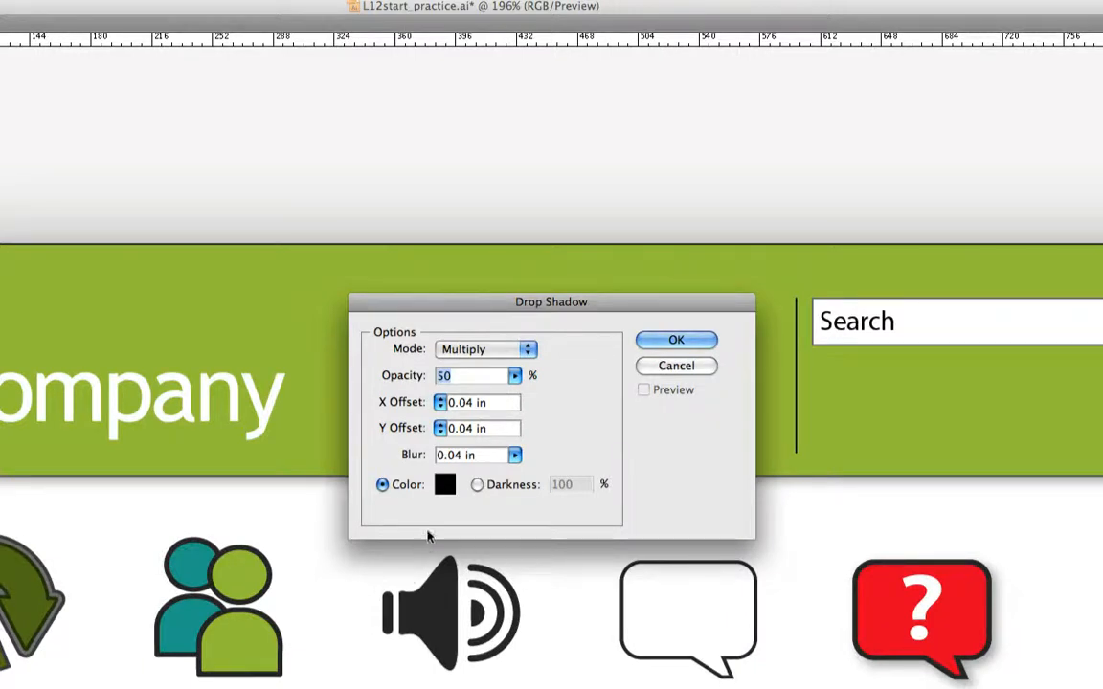
Step: Set the drop shadow colour to C 50, M 3, Y 33, K 90 and apply the effect
left_click(445, 487)
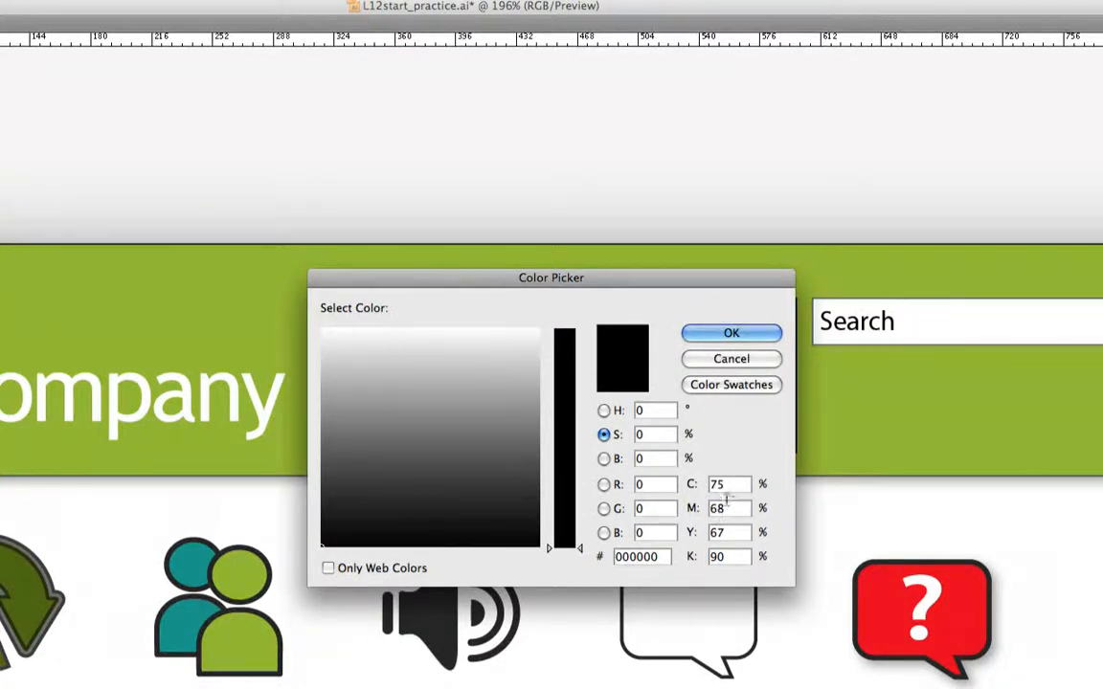
left_click_drag(743, 485, 699, 484)
type("50")
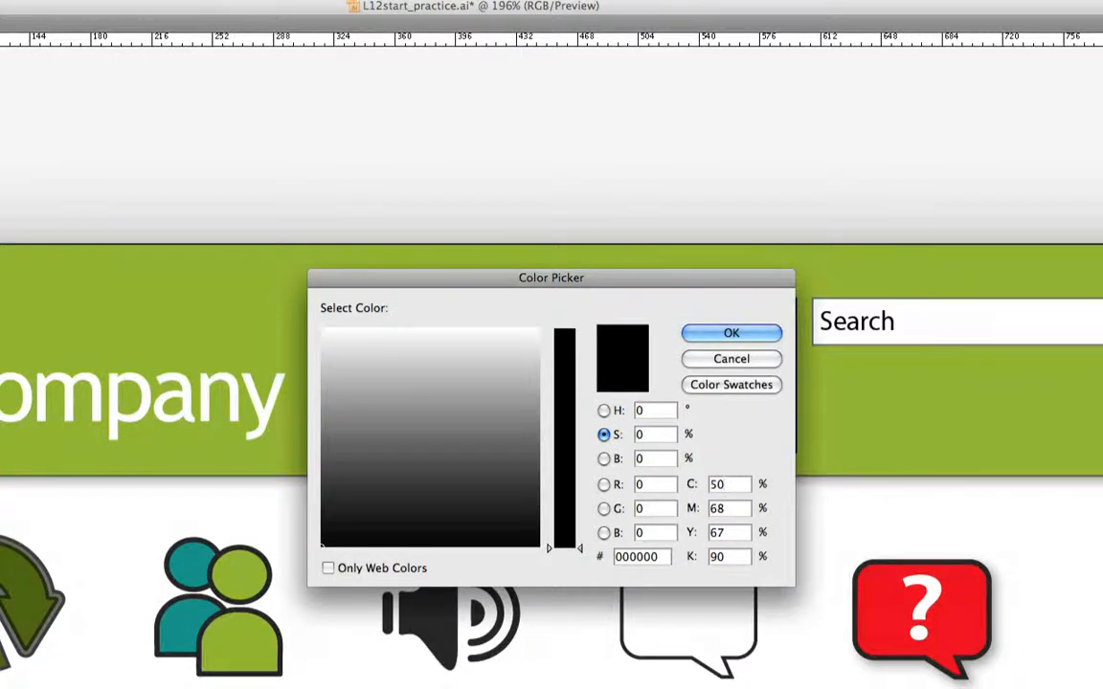
key("Tab")
type("3")
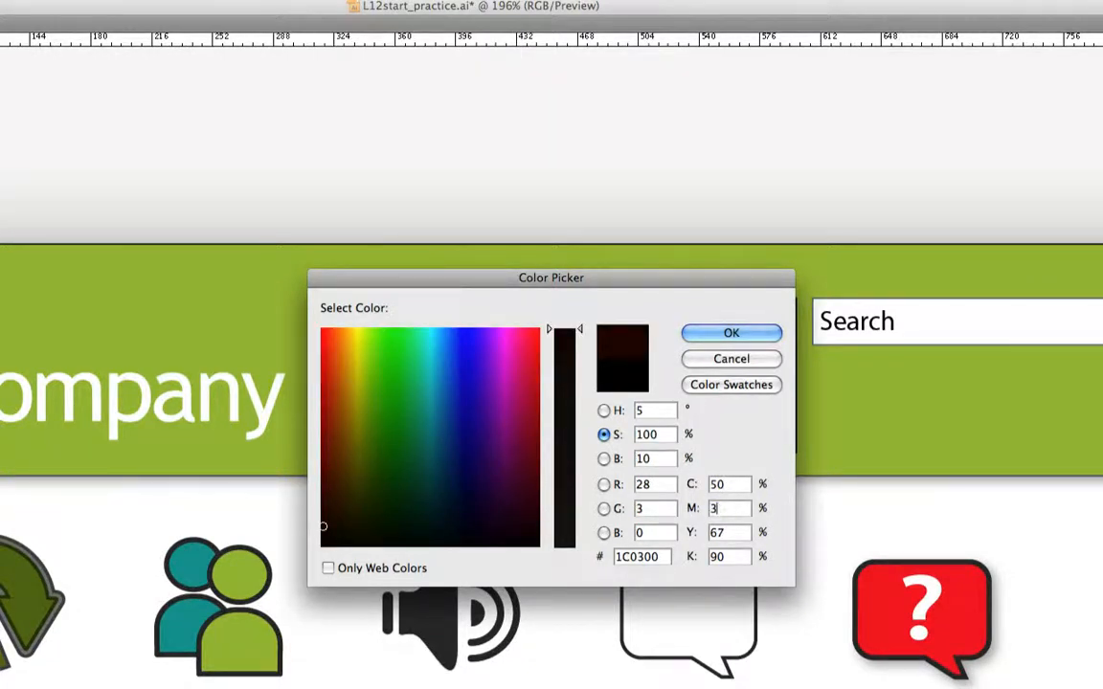
key("Tab")
type("3")
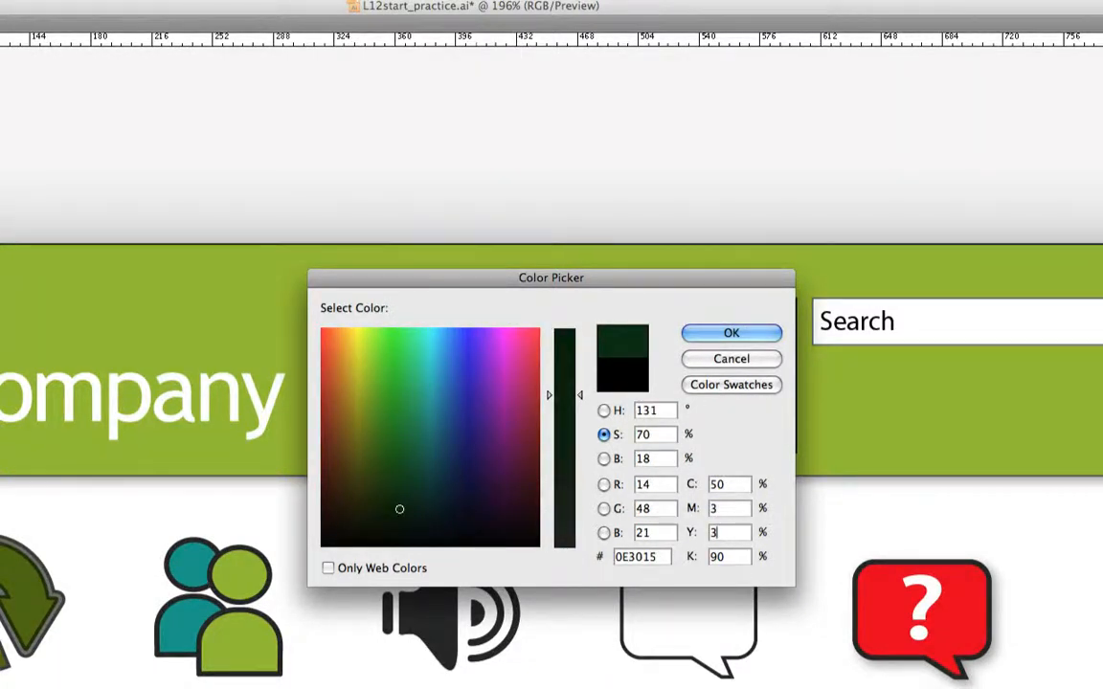
type("3")
key("Tab")
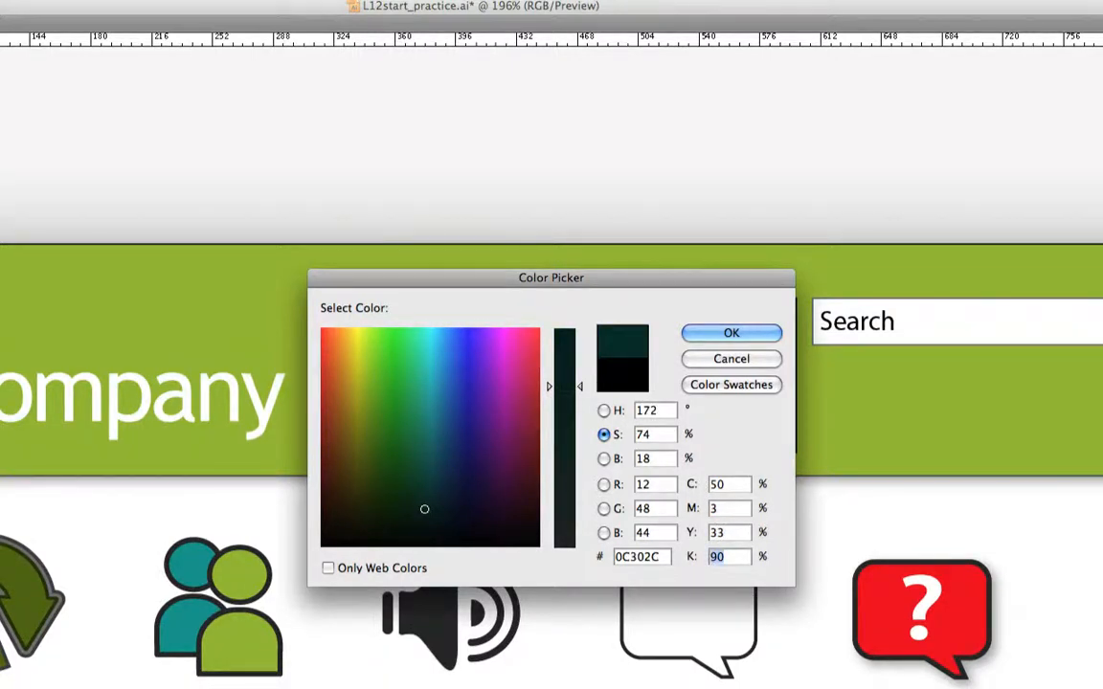
left_click(730, 335)
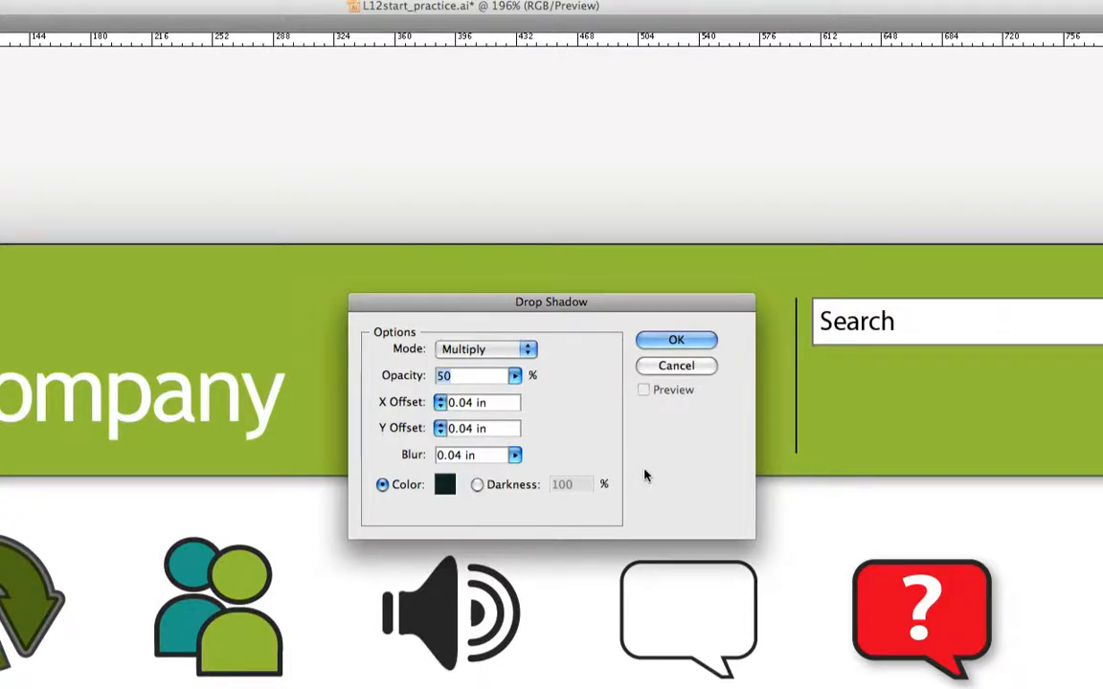
left_click(677, 341)
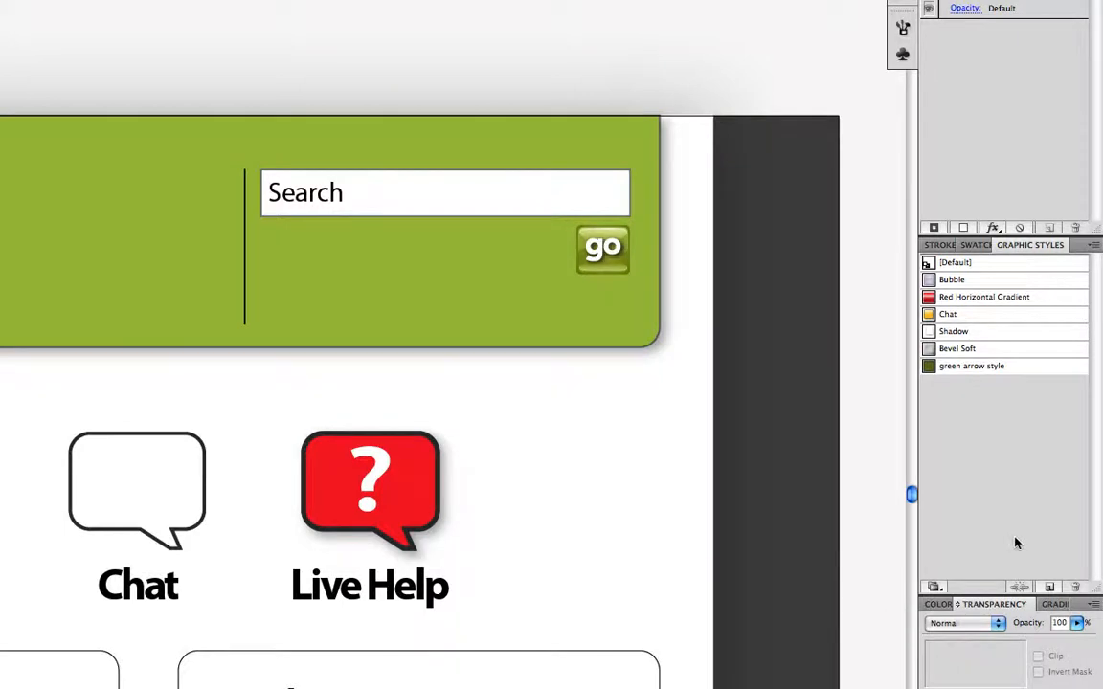
Step: Save the current drop shadow appearance as a new graphic style named "drop shadow"
left_click(1050, 591, "alt")
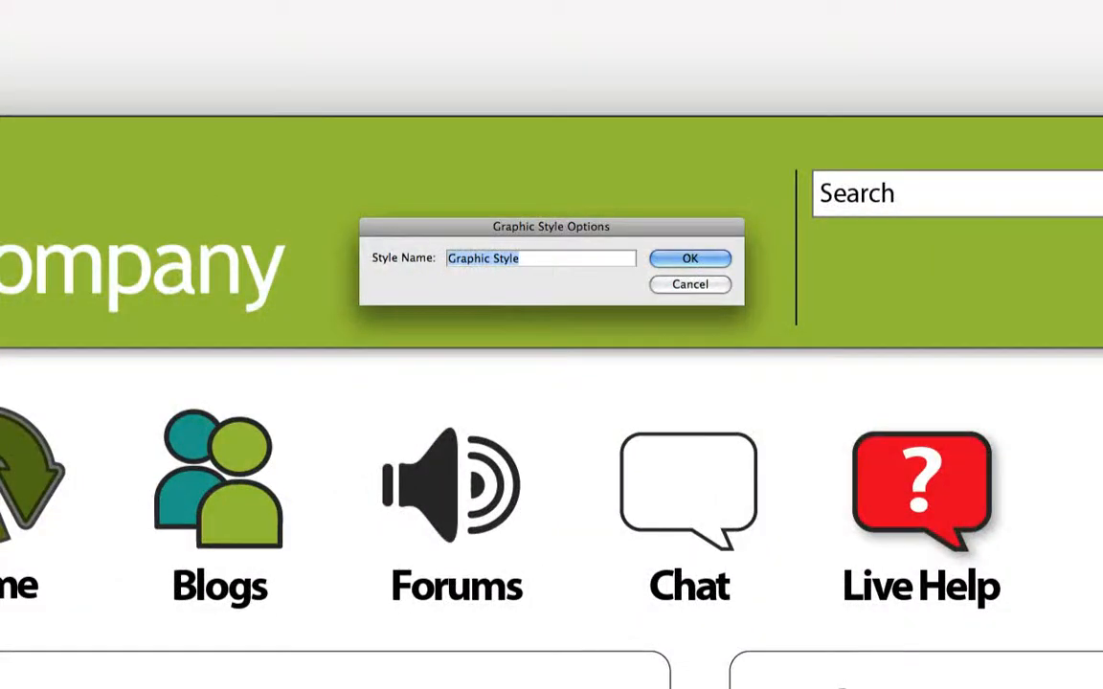
type("dr")
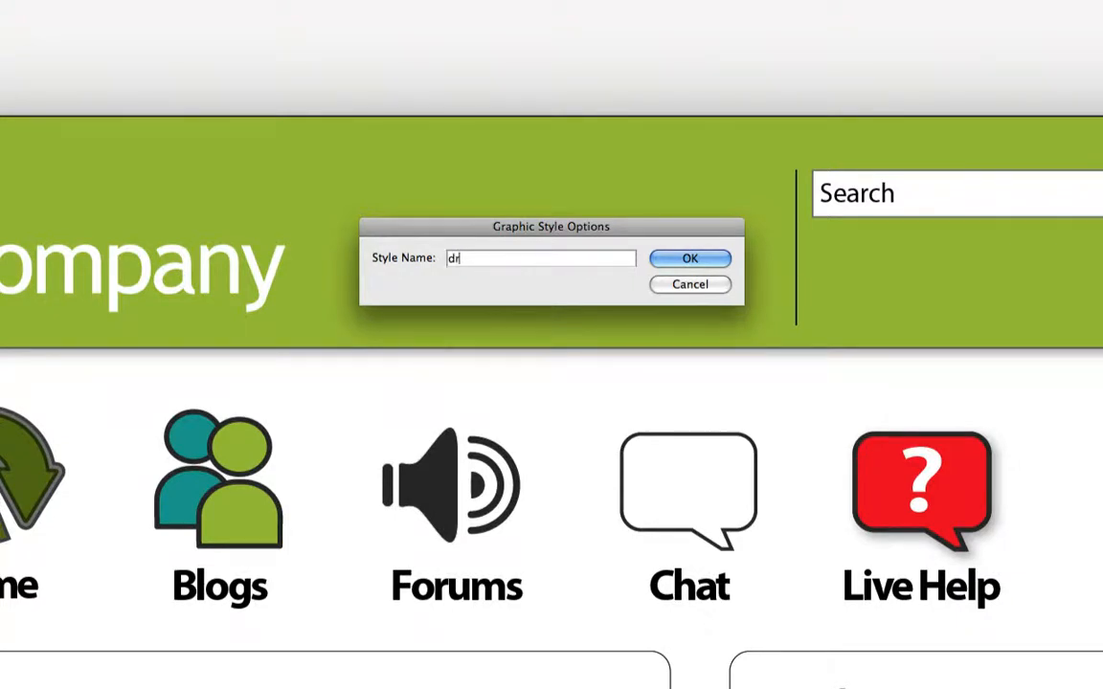
type("op")
type("adow")
key("Return")
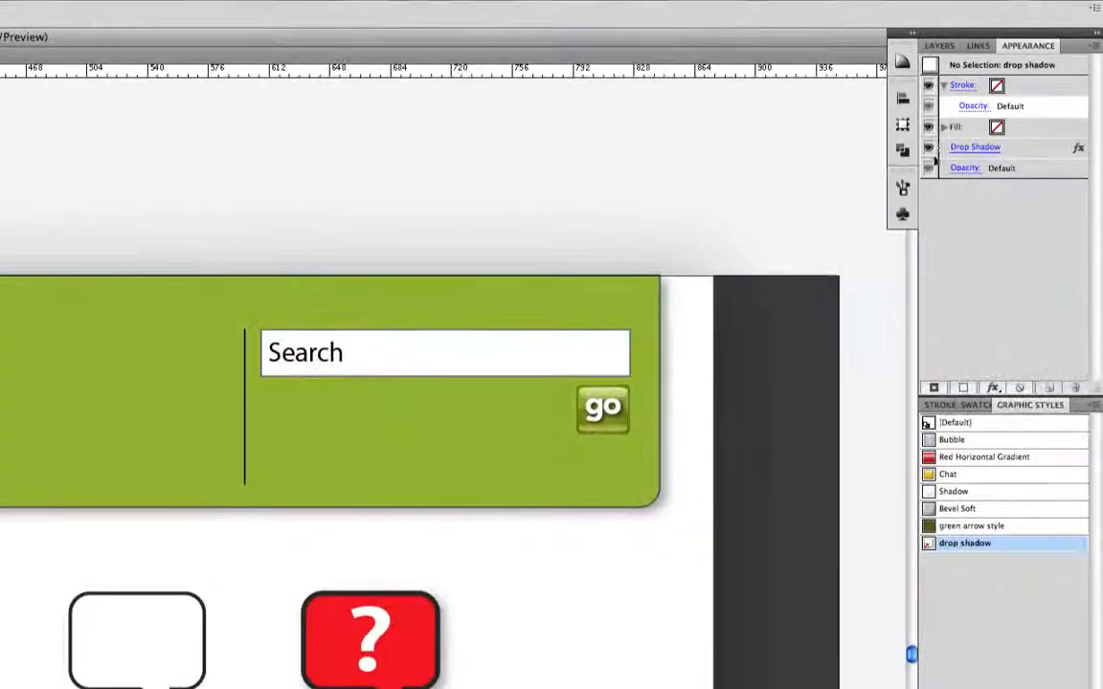
Step: Target the Blog button layer, apply the "drop shadow" graphic style to it and deselect the artwork
left_click(937, 46)
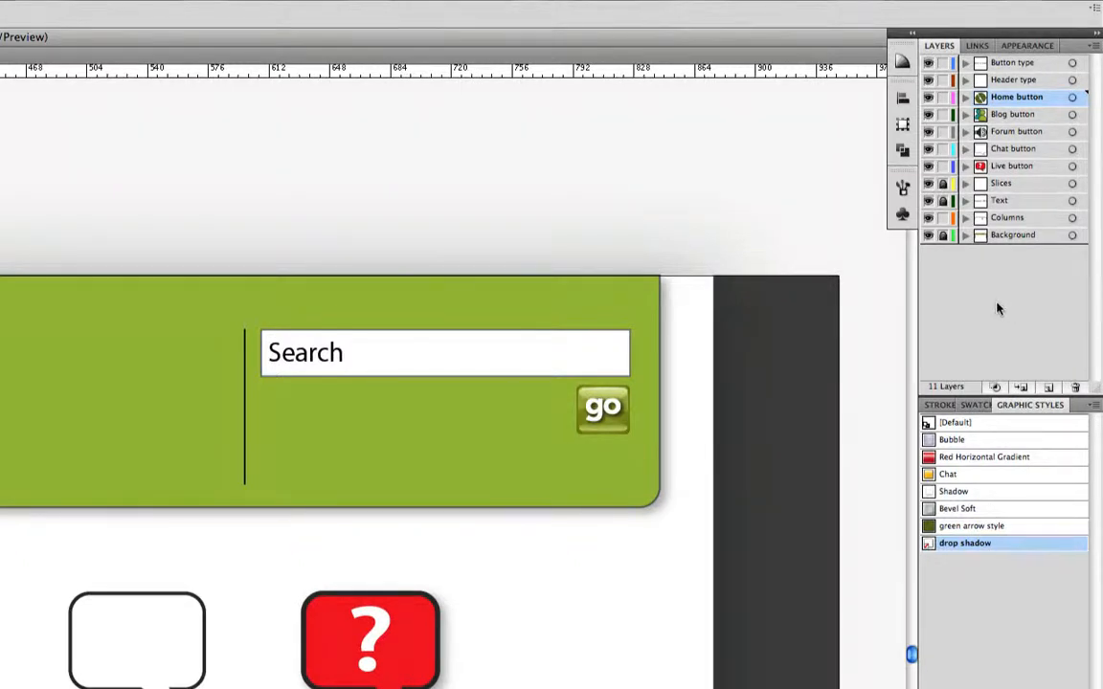
left_click(1073, 115)
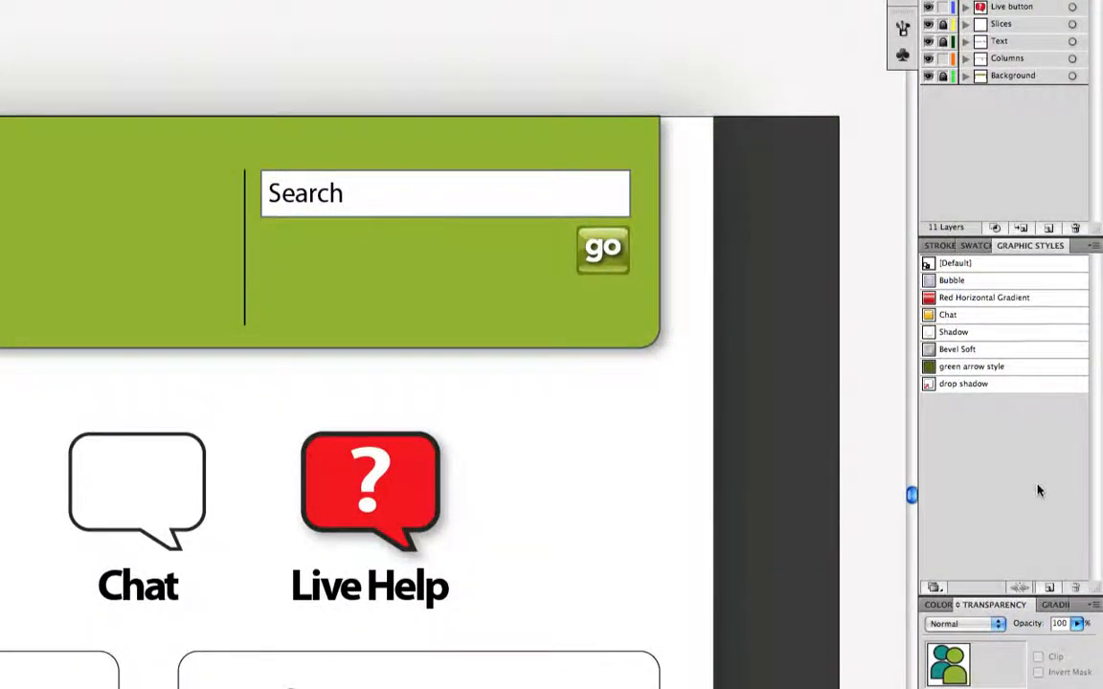
left_click(1016, 391)
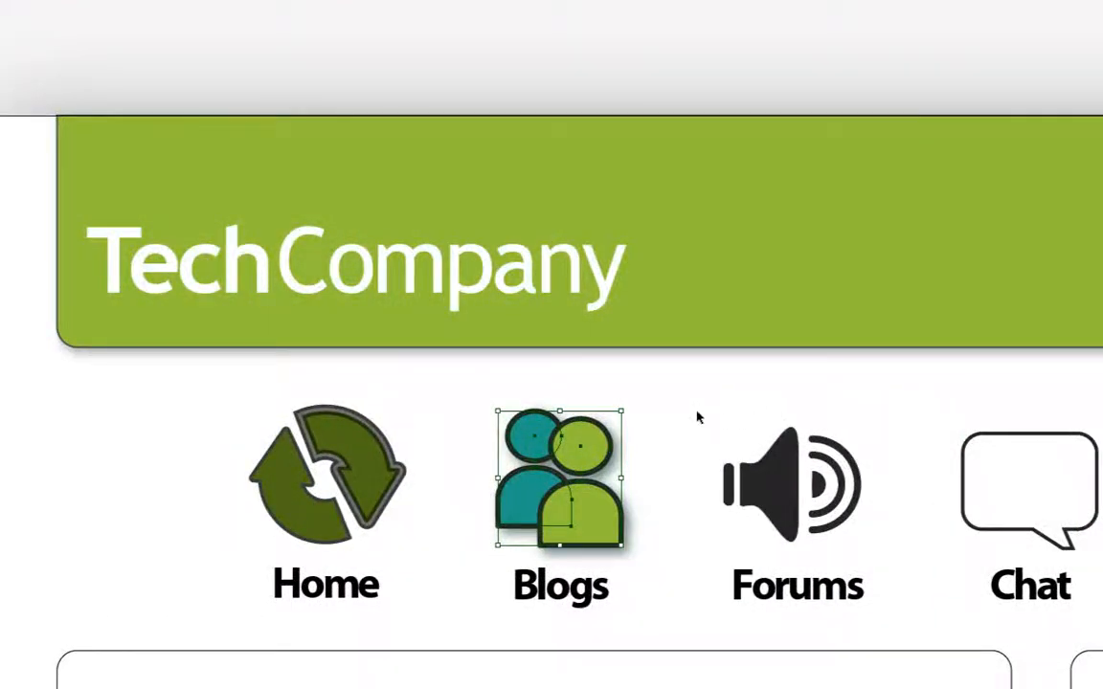
left_click(696, 419)
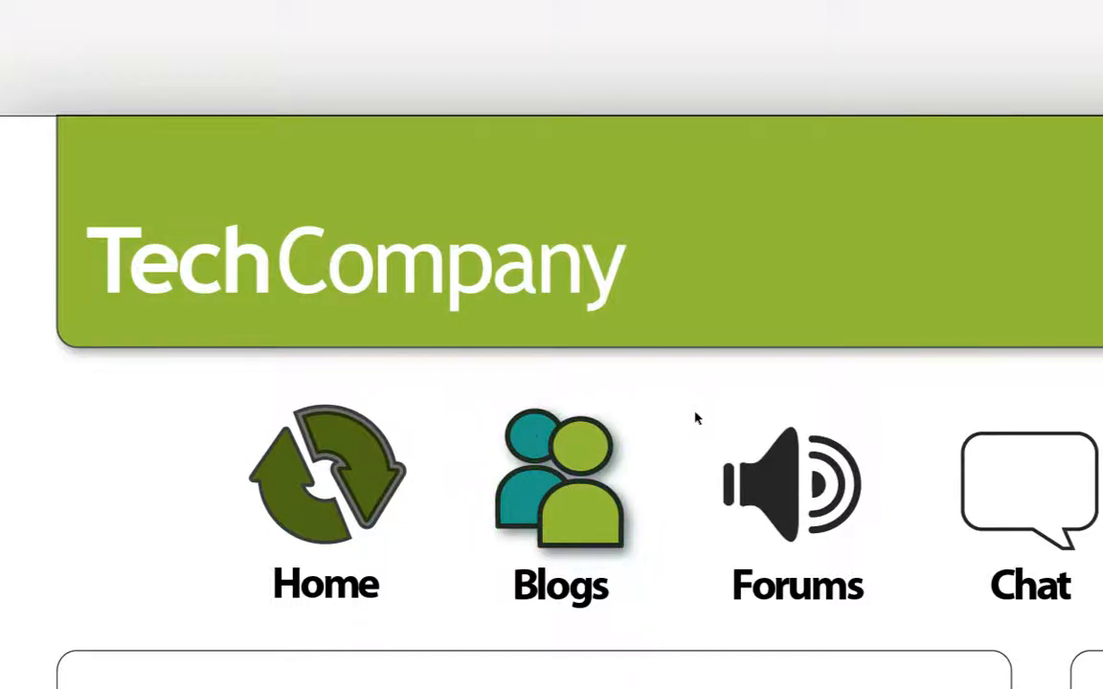